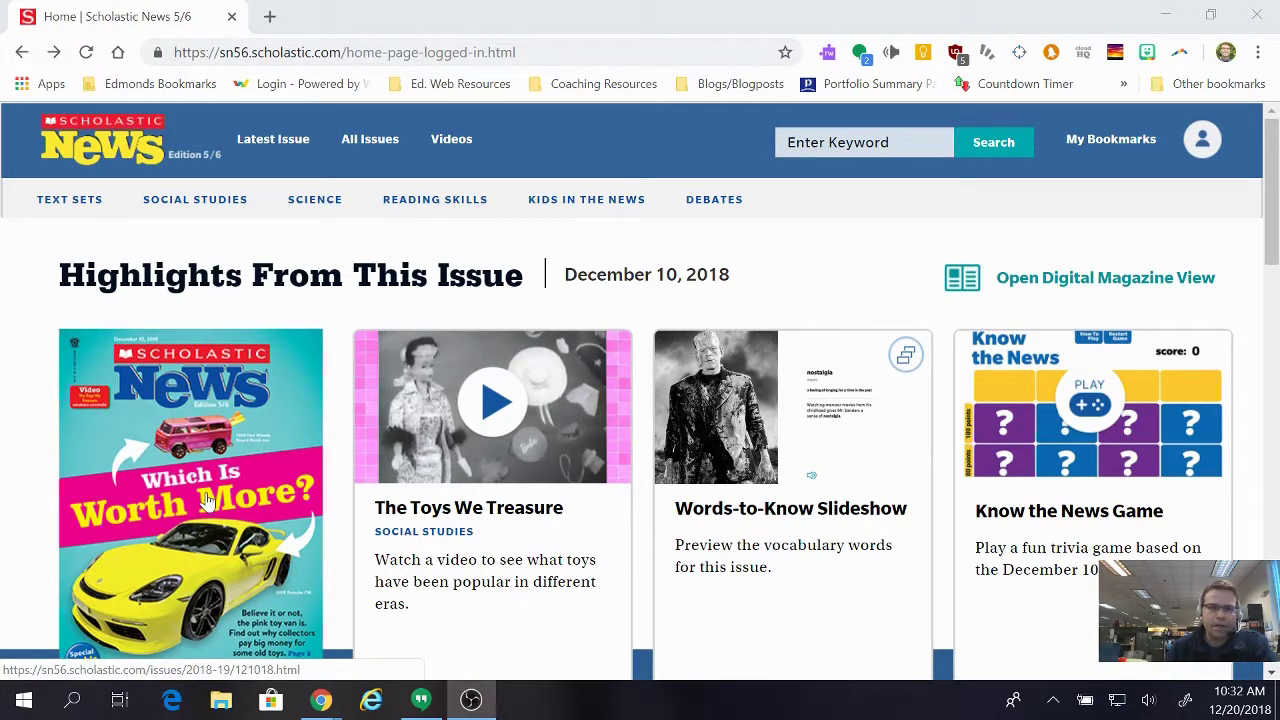
Open the December 10, 2018 issue and pick the Close-Reading Questions - Google Quiz under Quizzes.
left_click(190, 468)
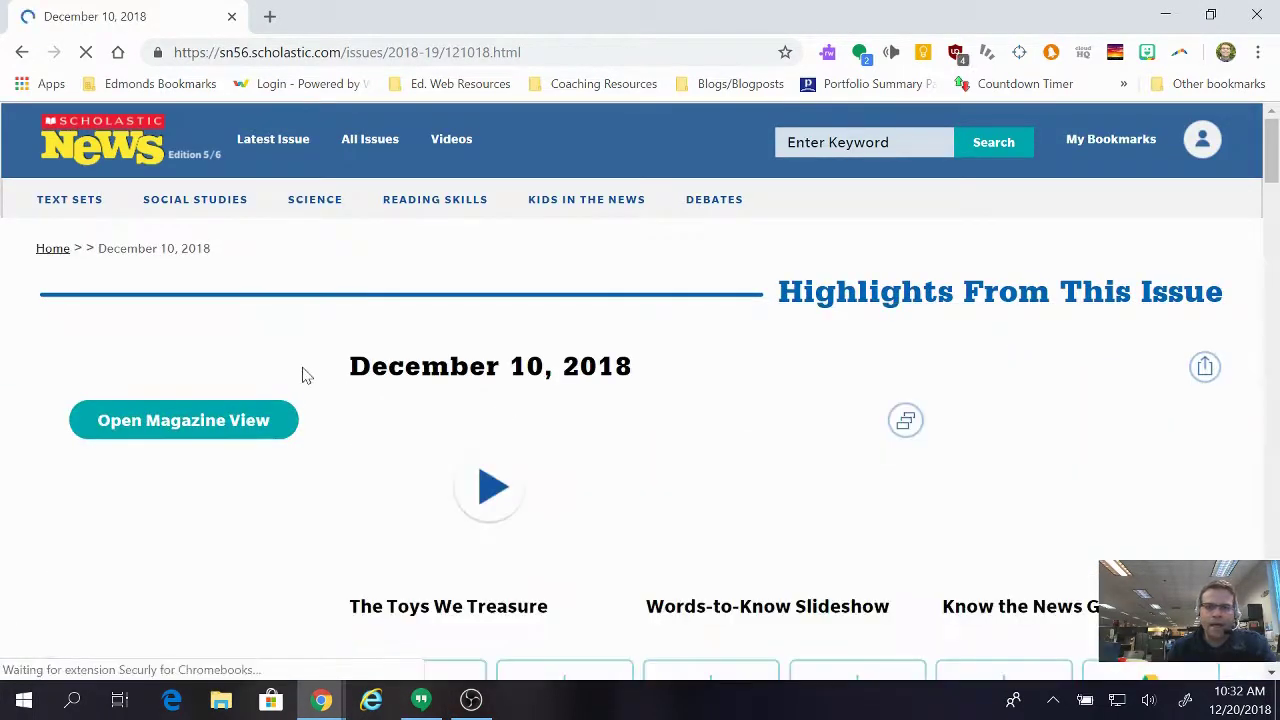
scroll(306, 378, "down", 3)
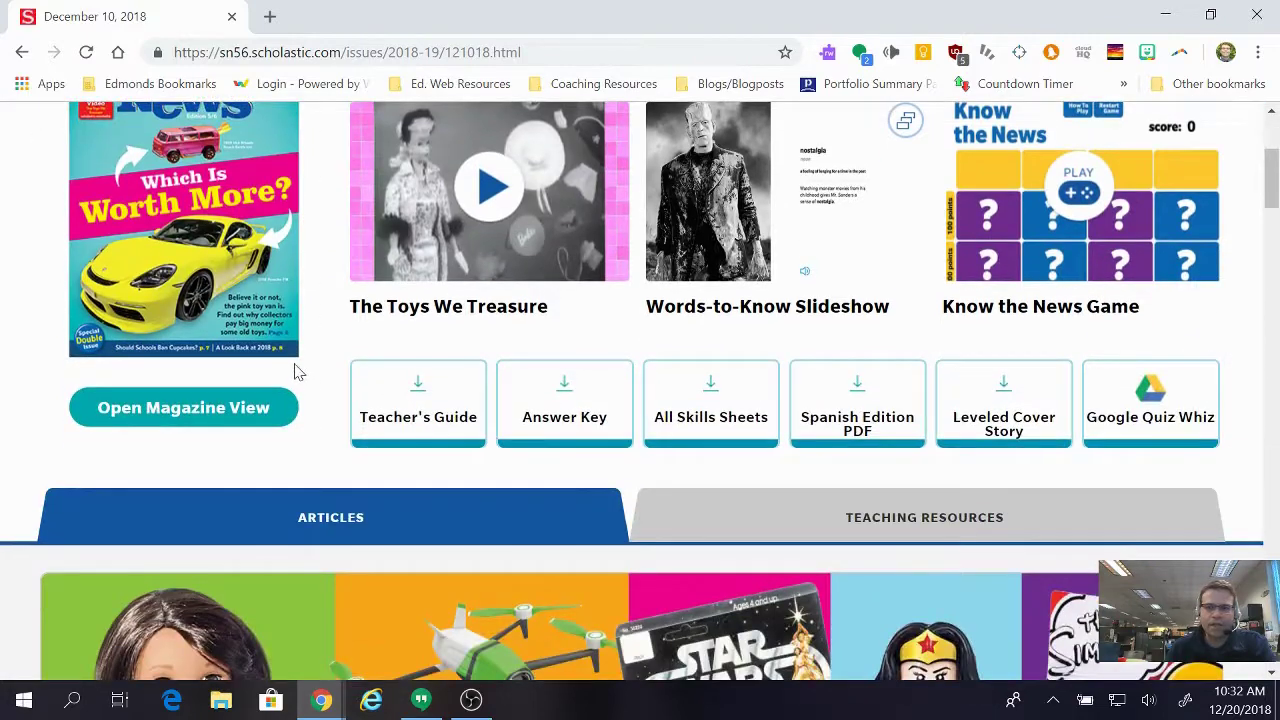
scroll(295, 372, "down", 10)
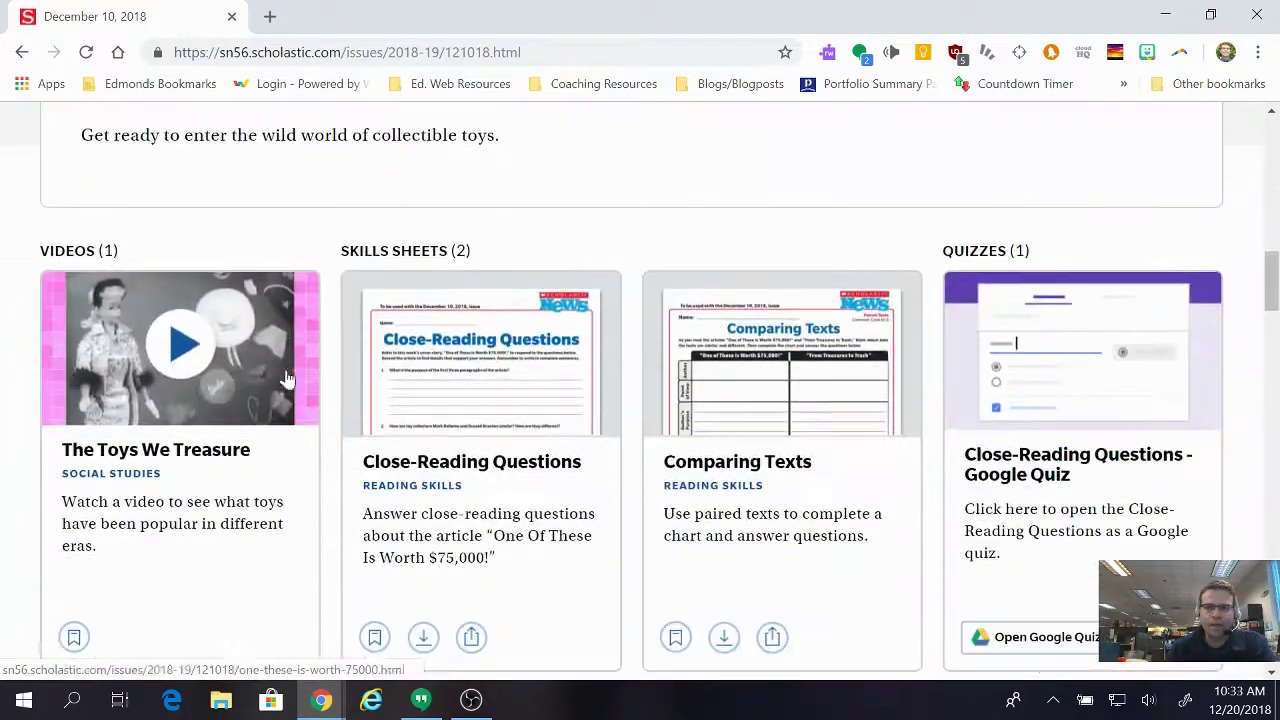
scroll(278, 378, "down", 1)
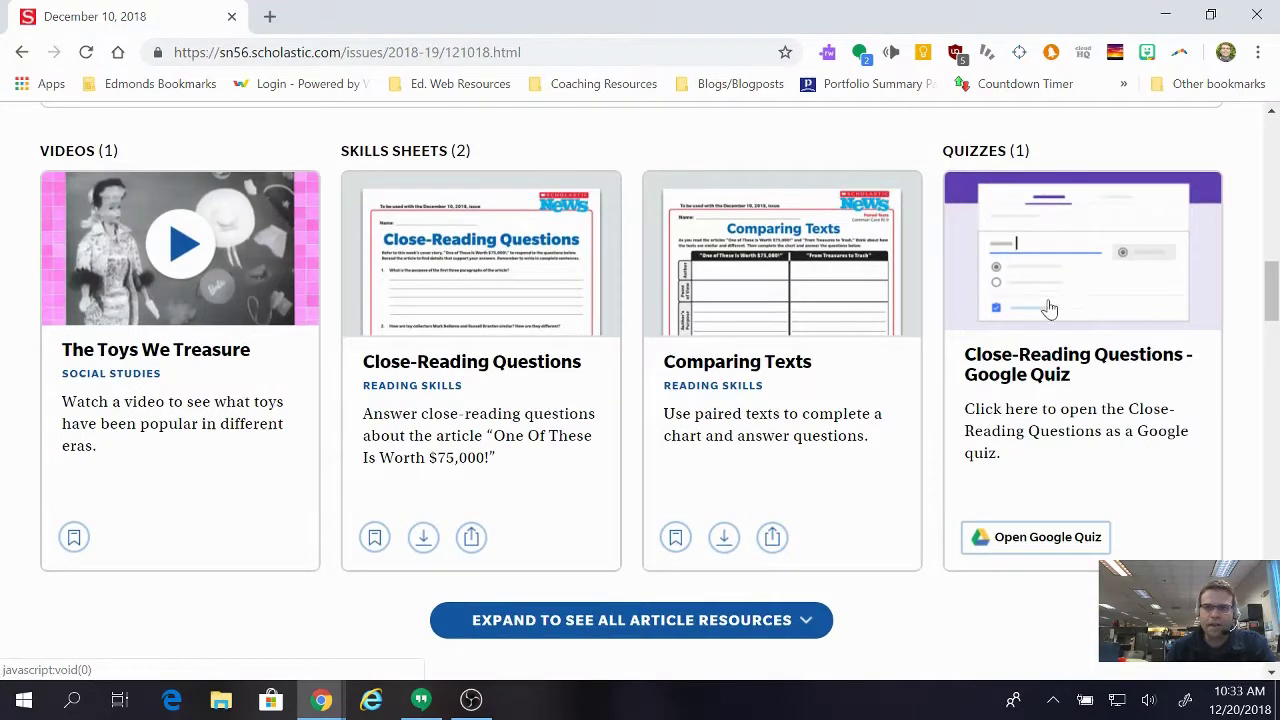
left_click(1060, 285)
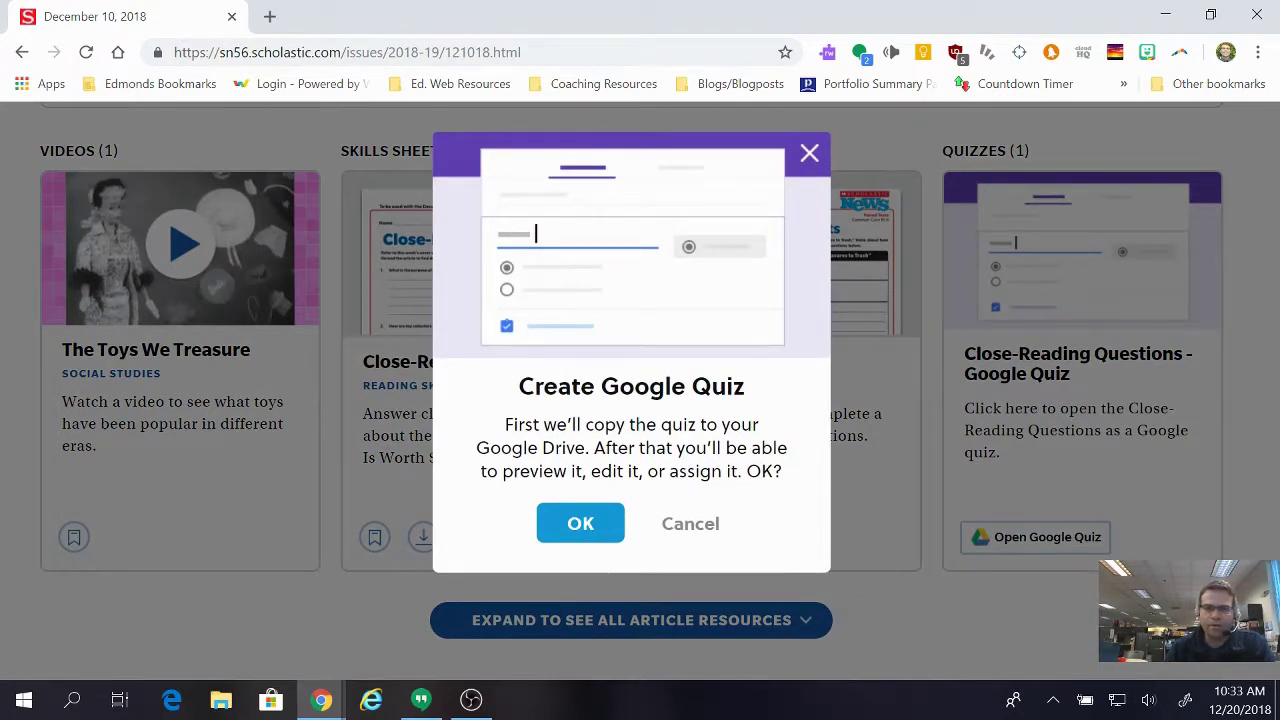
Confirm copying the quiz to Google Drive, sign in with the teacher's Google account and allow Drive access.
left_click(607, 530)
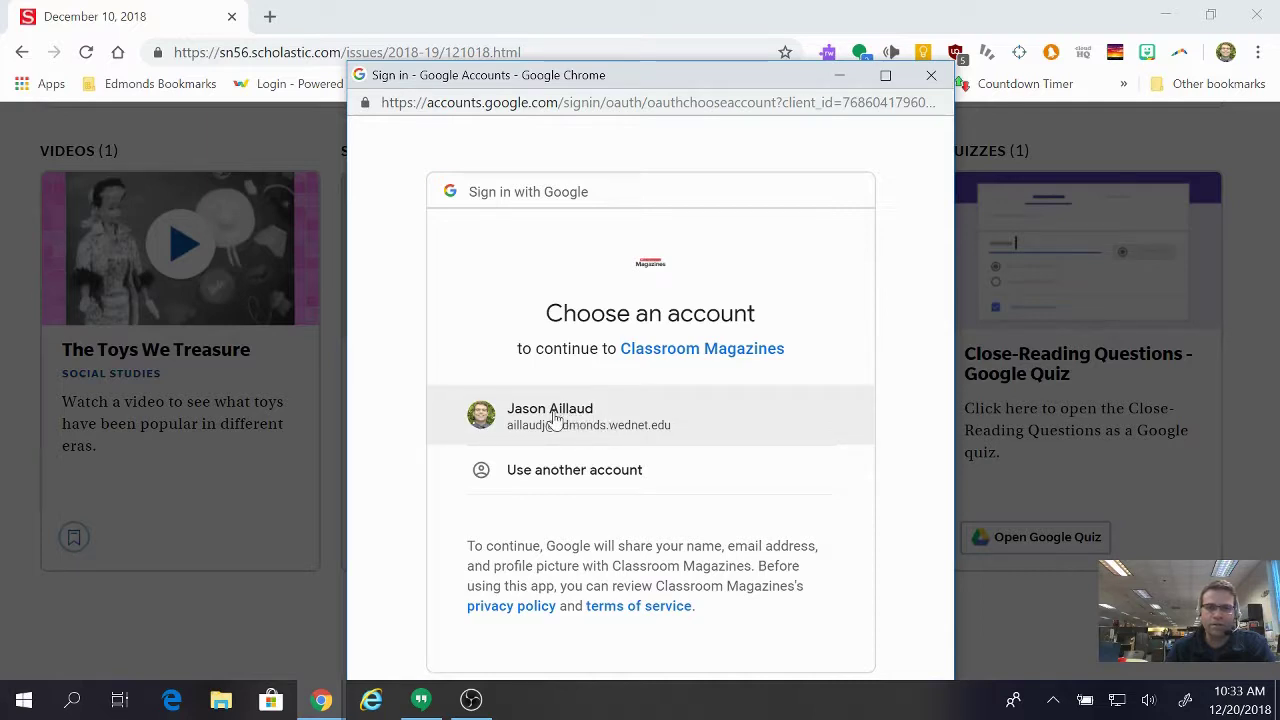
left_click(556, 416)
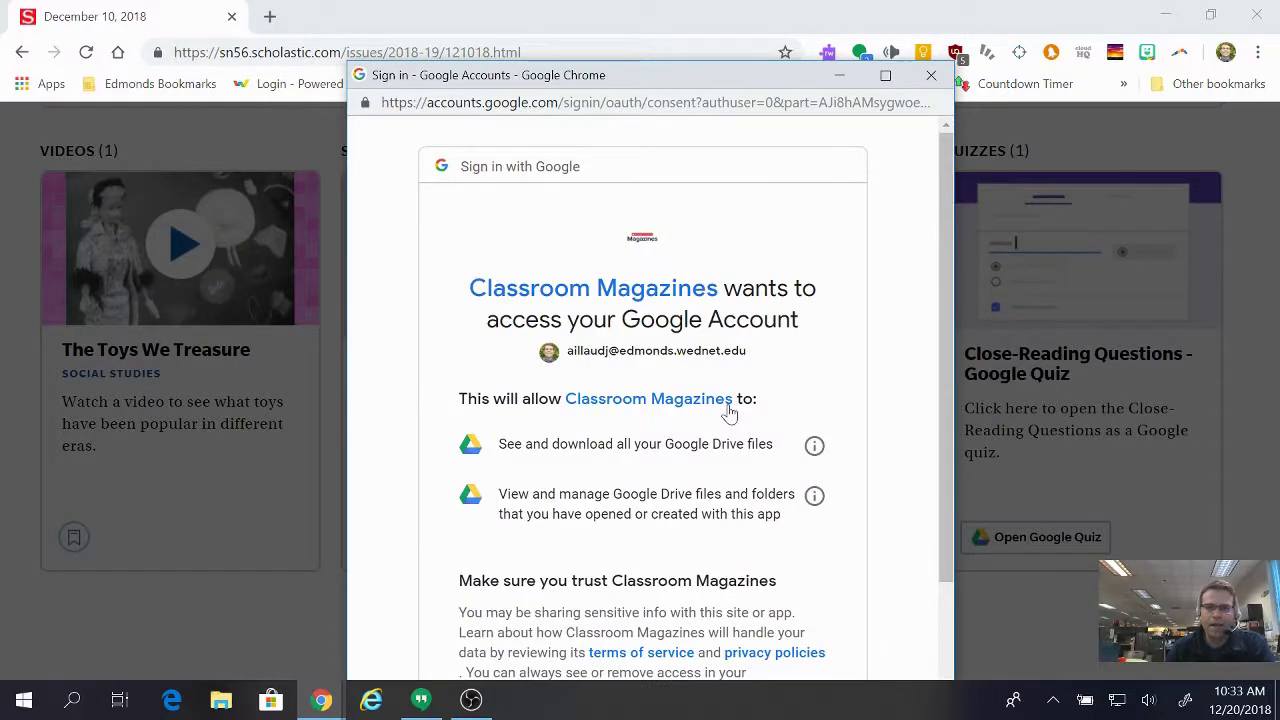
scroll(758, 478, "down", 3)
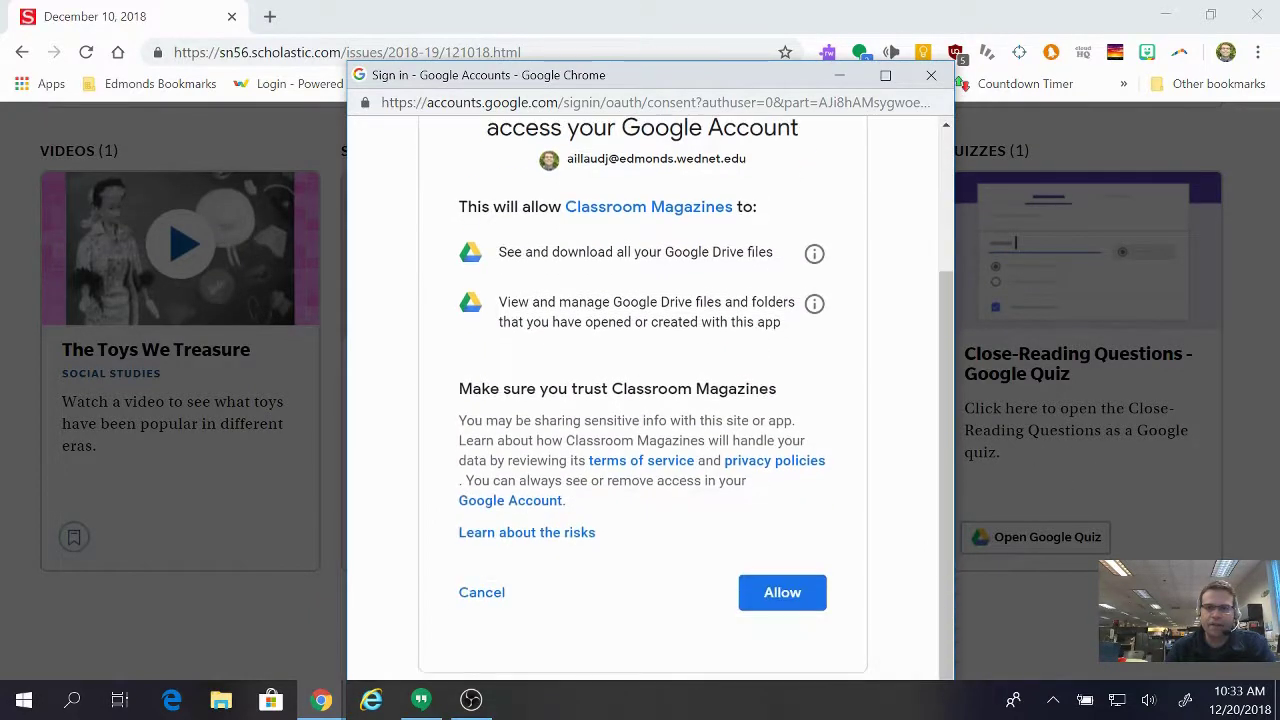
left_click(785, 593)
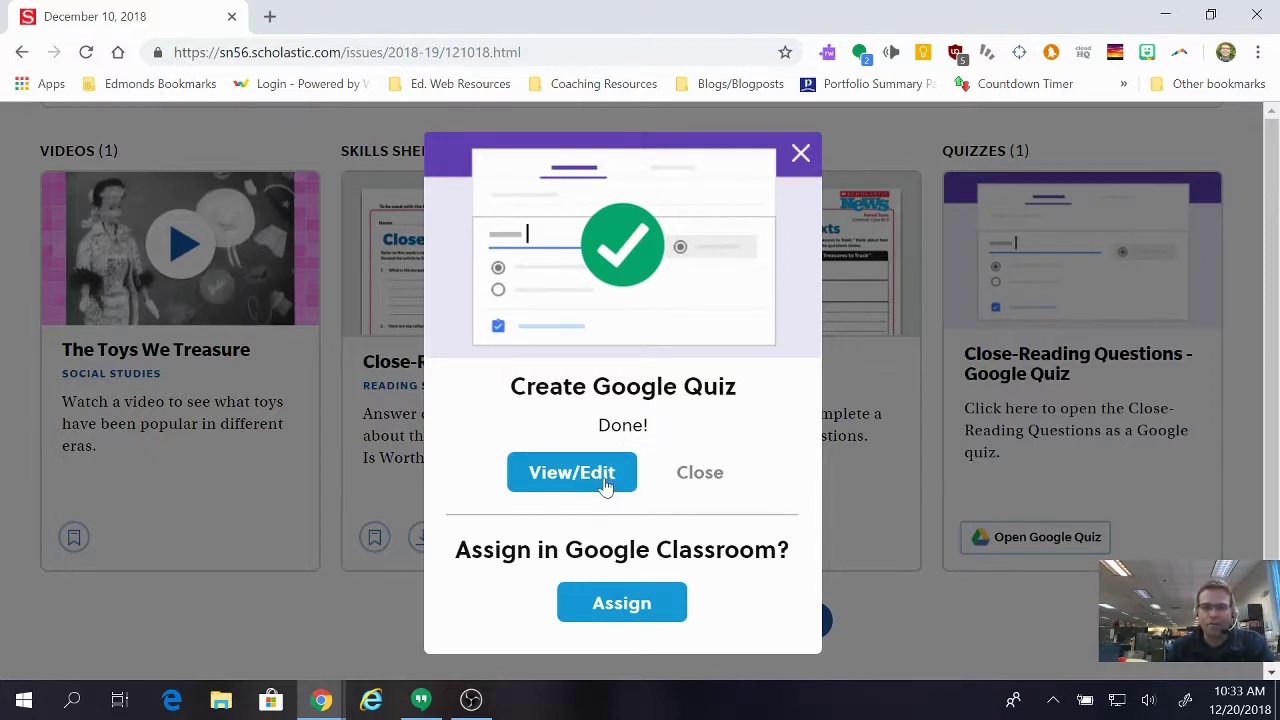
Share the Close-Reading Questions (12/10/18) quiz to Sample Class using Create assignment.
left_click(629, 609)
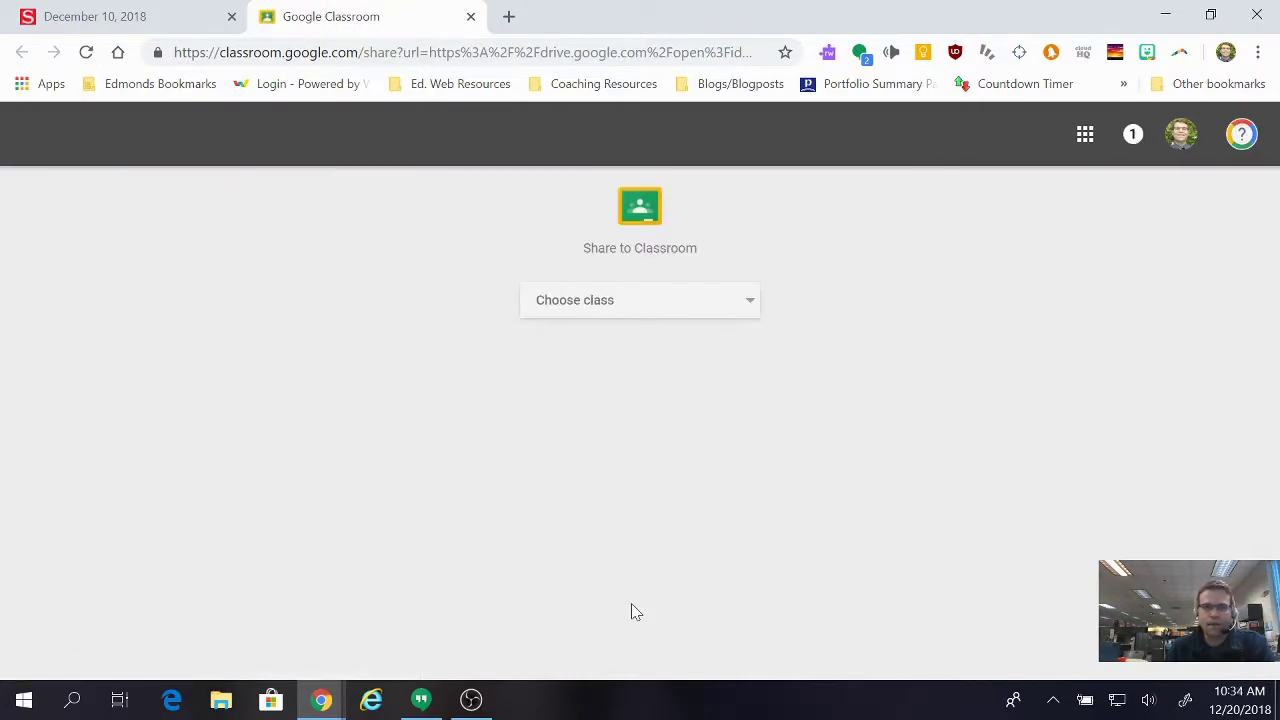
left_click(746, 309)
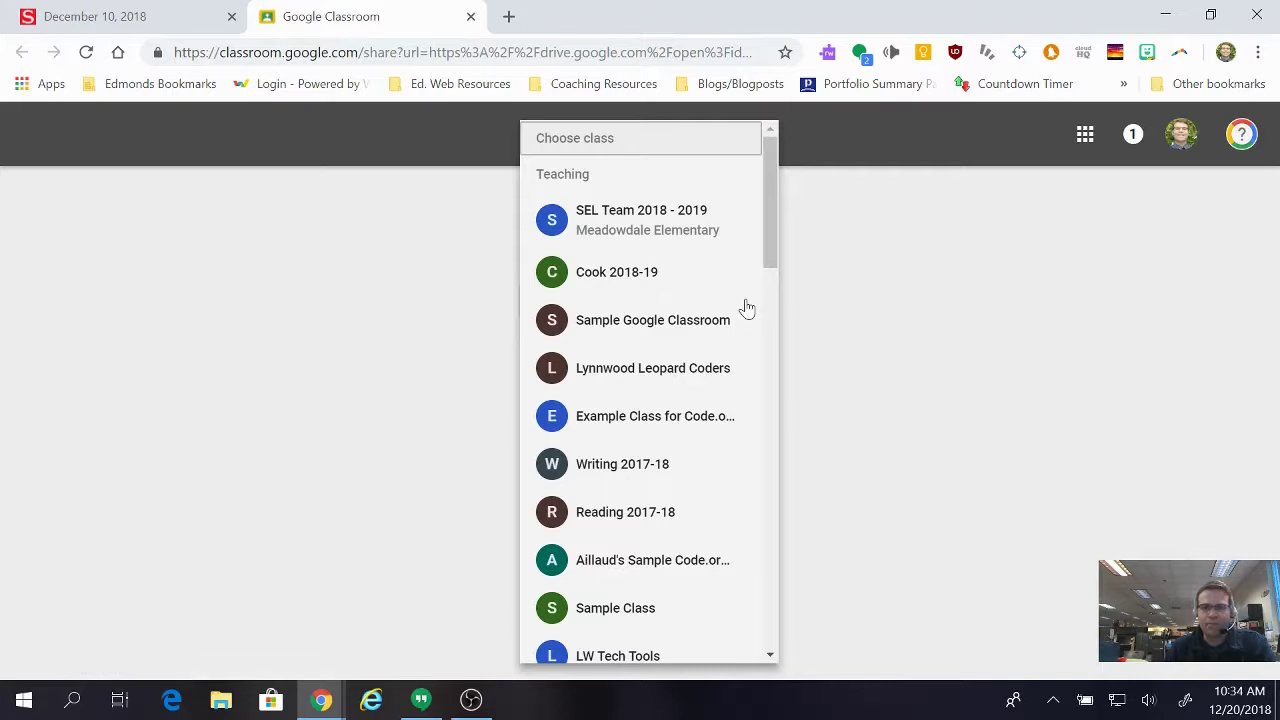
scroll(670, 377, "down", 3)
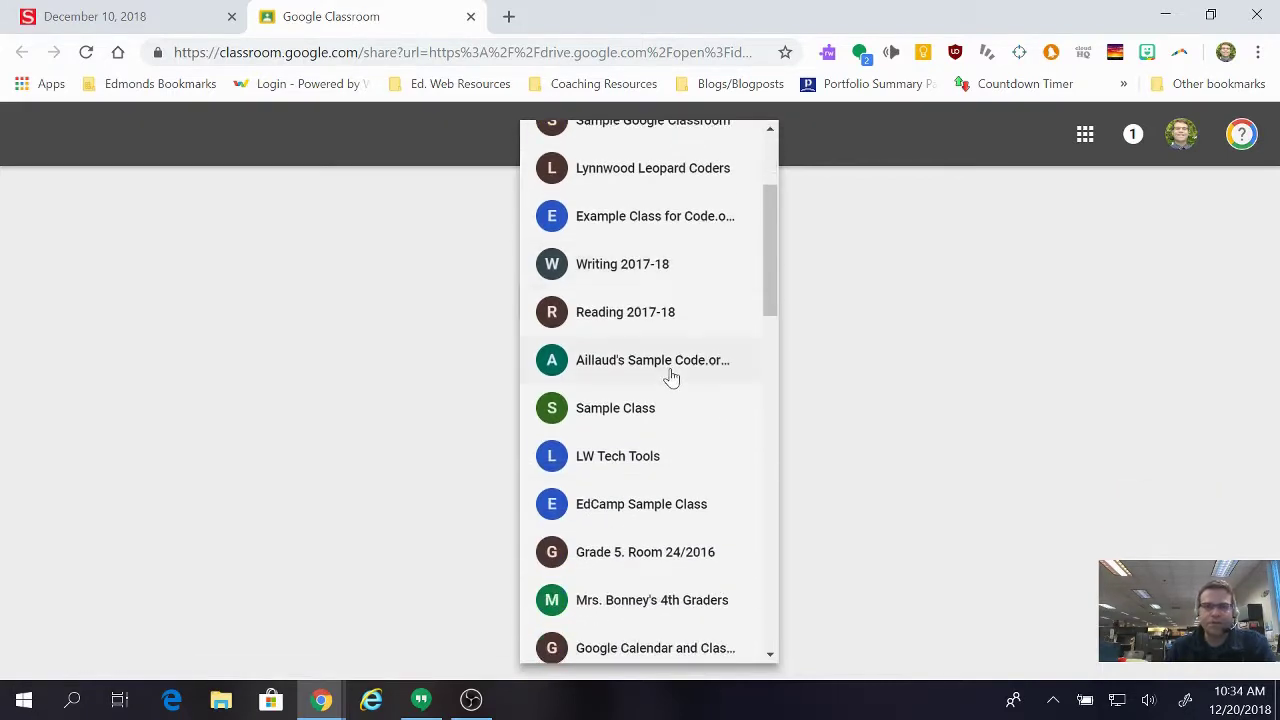
left_click(607, 411)
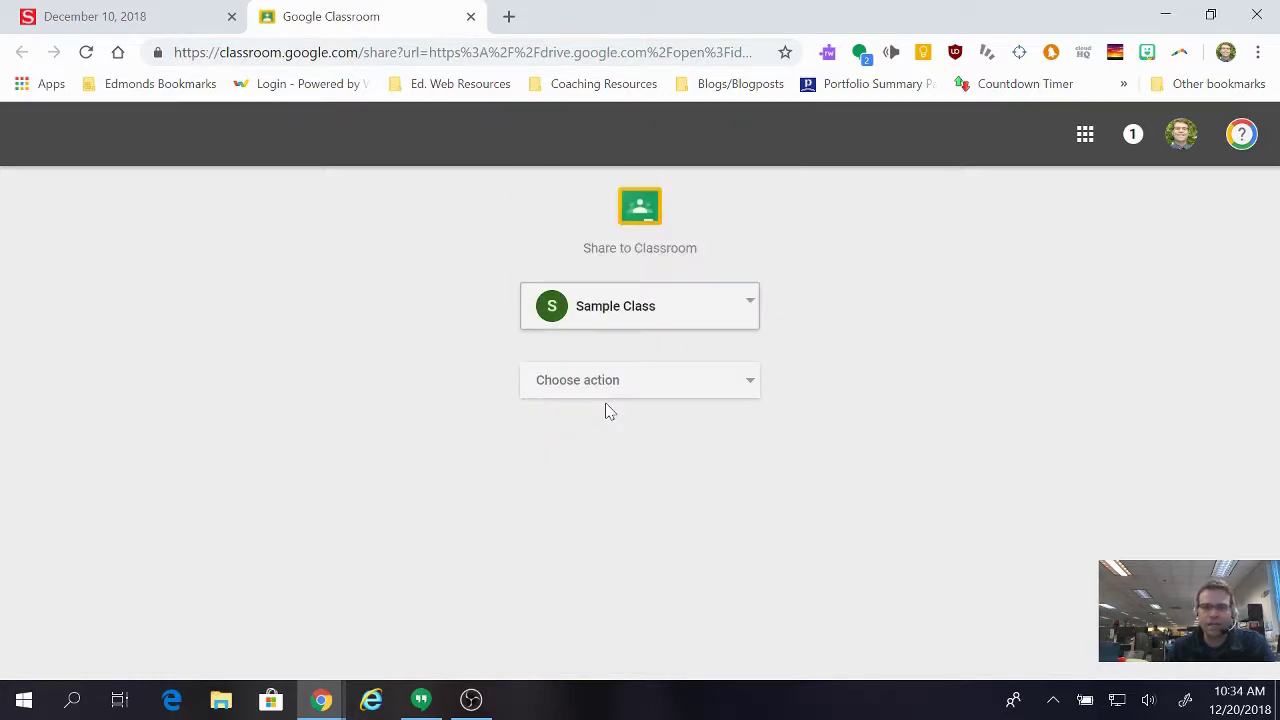
left_click(738, 382)
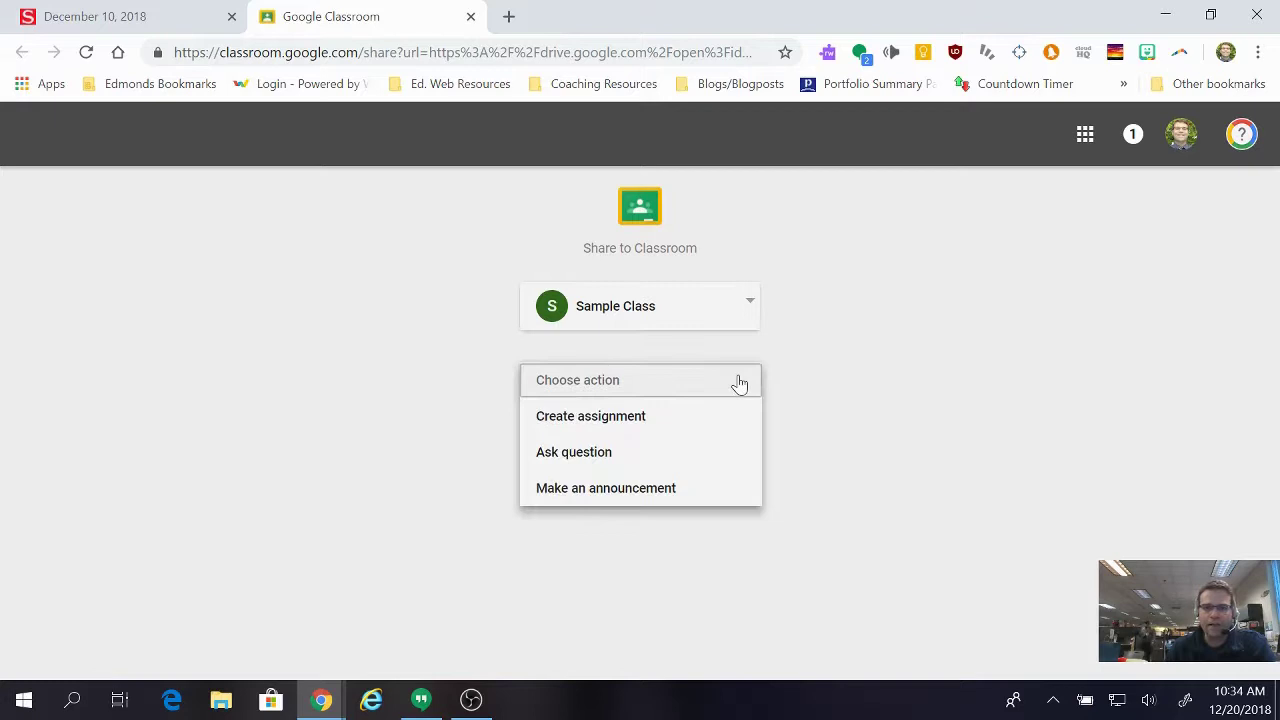
left_click(549, 429)
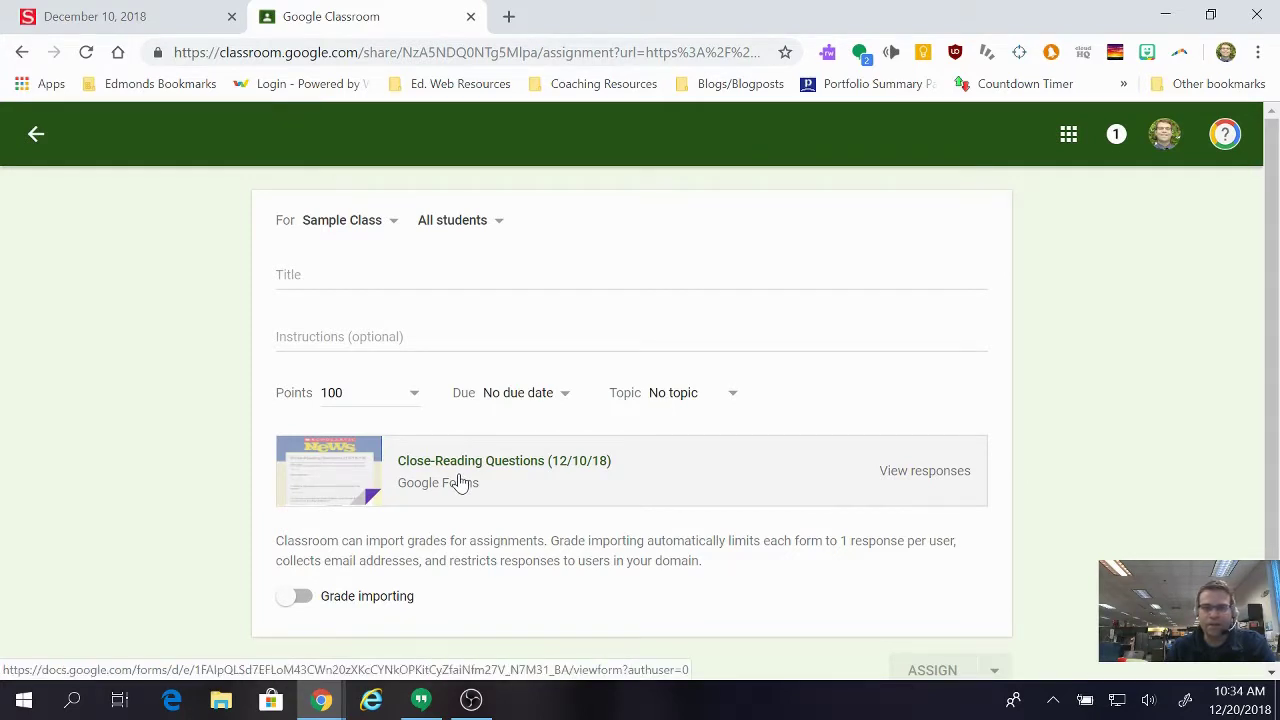
Title the assignment 'Scholastic News Close-Reading Questions' and change its points from 100 to 4.
left_click(300, 274)
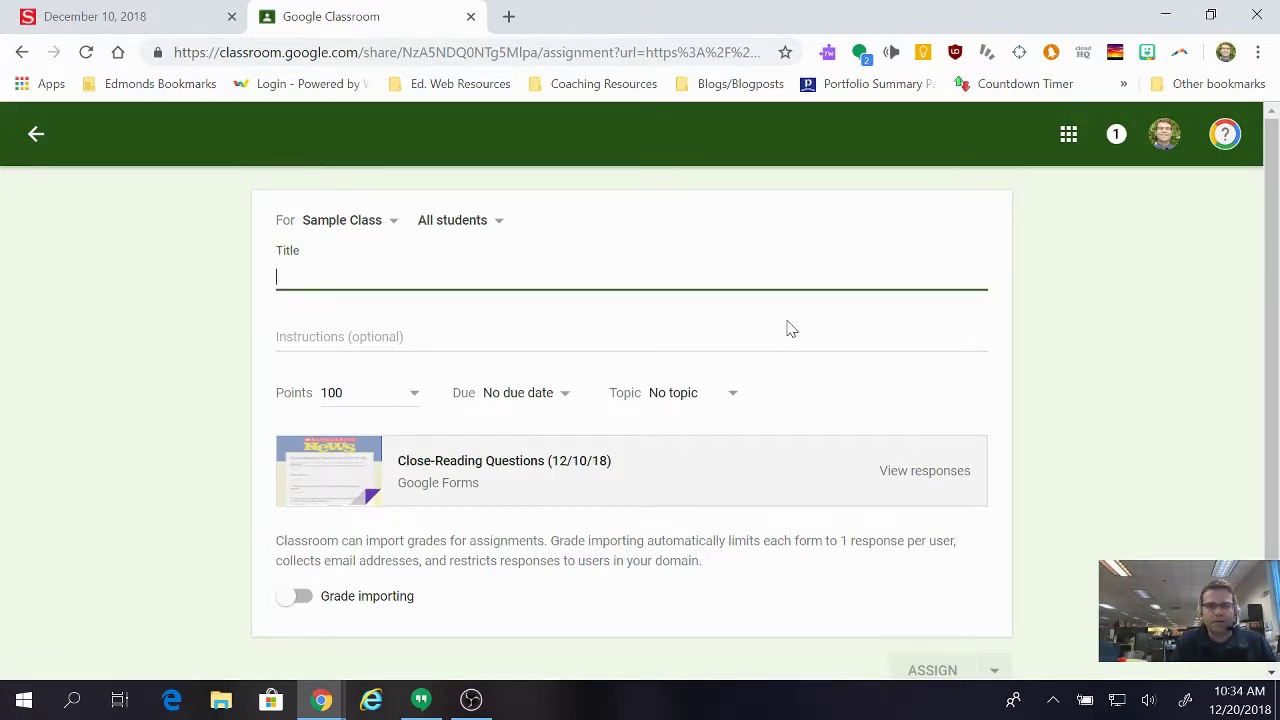
type("Scholas")
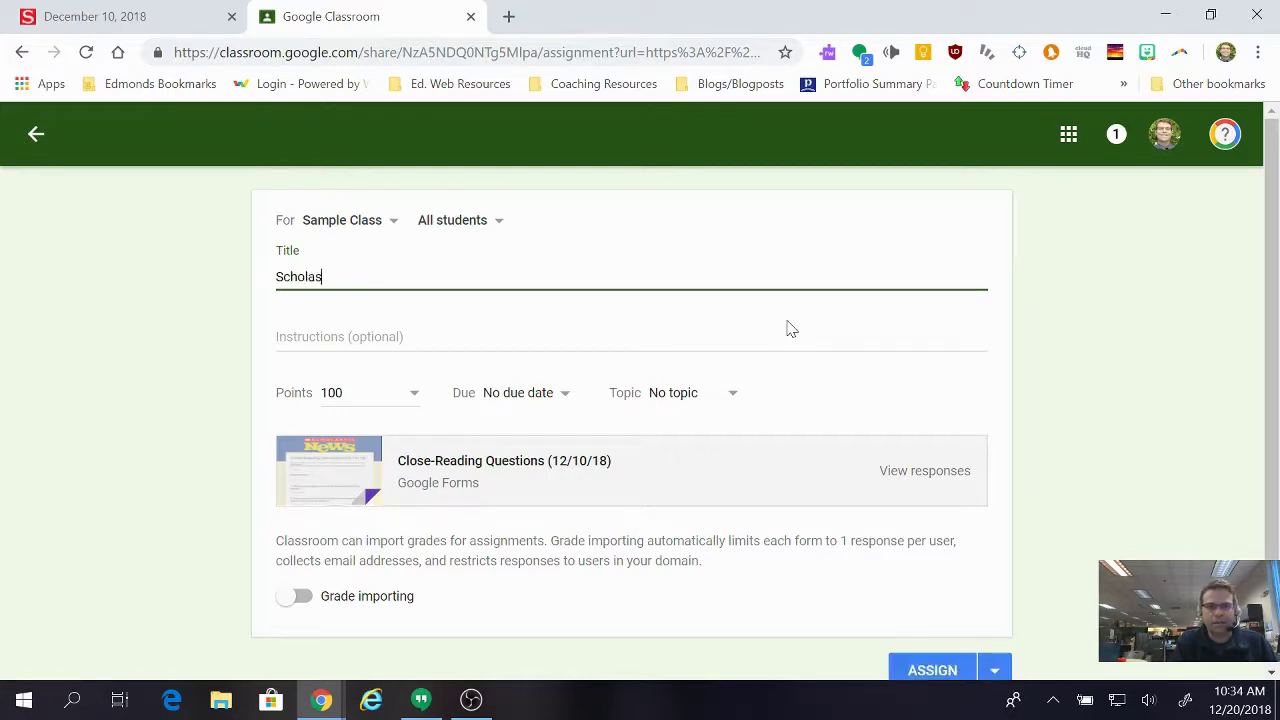
type("tic News")
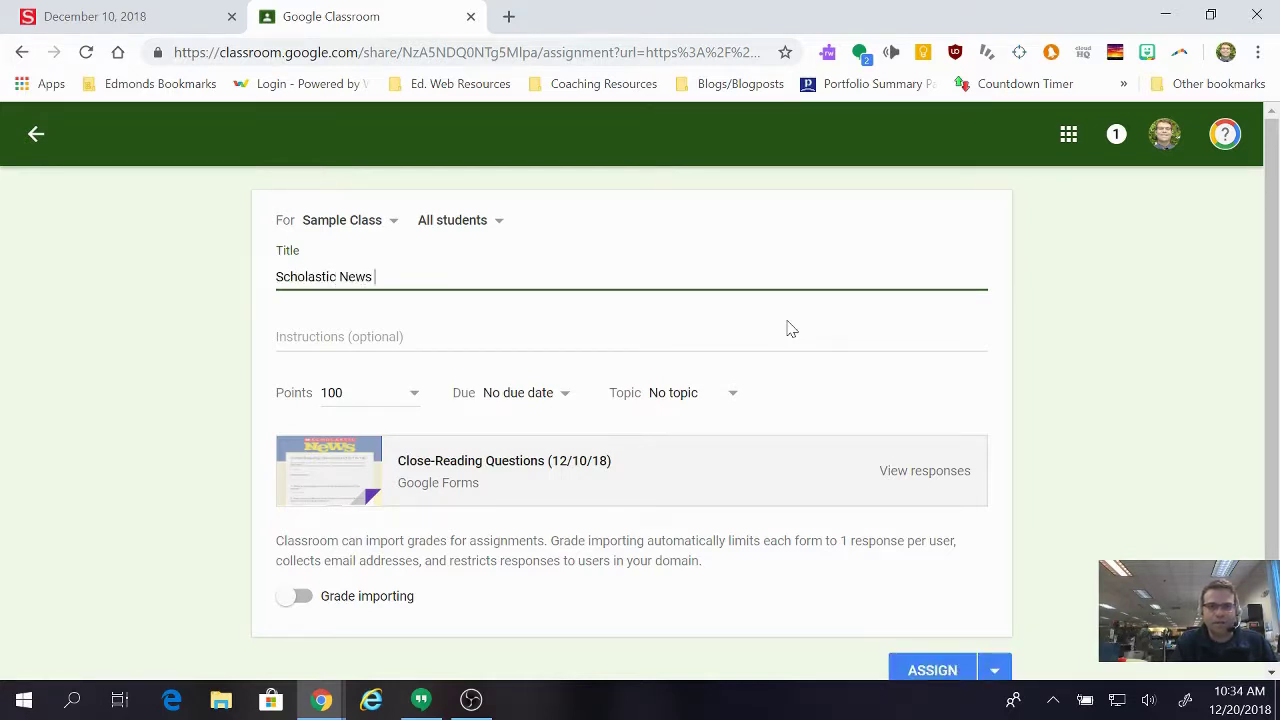
type(" Close-Re")
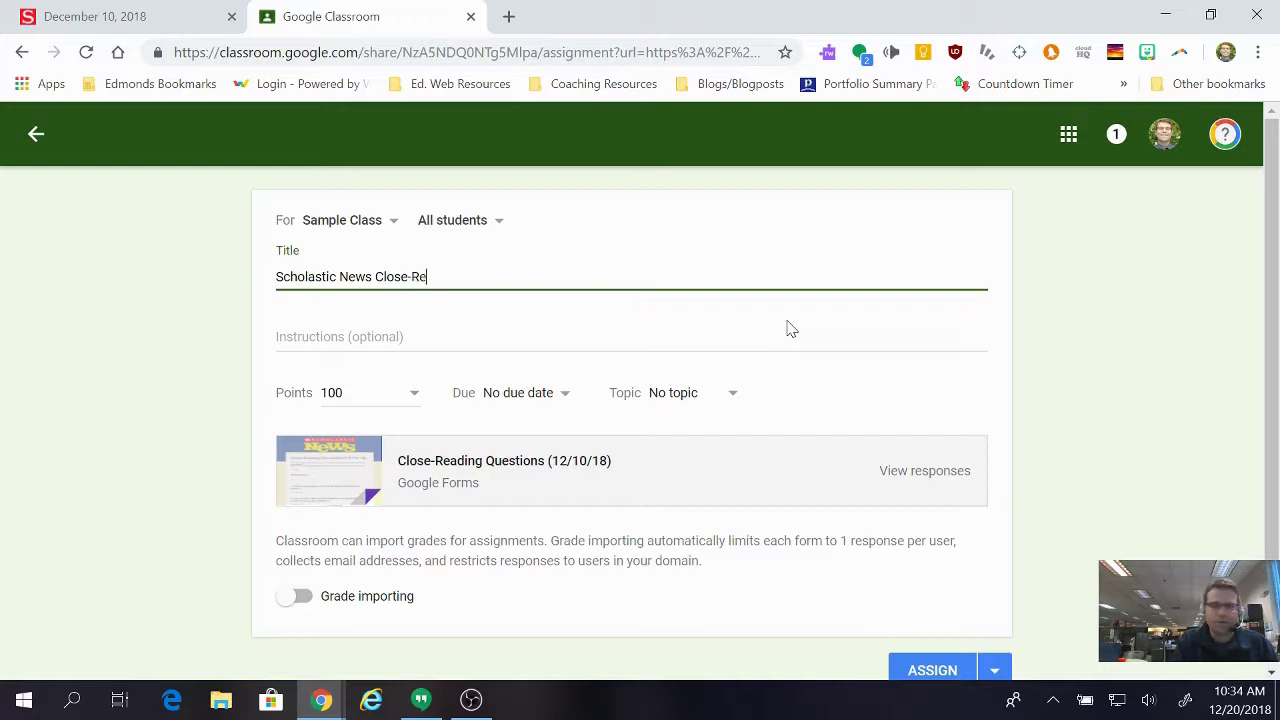
type("ading Que")
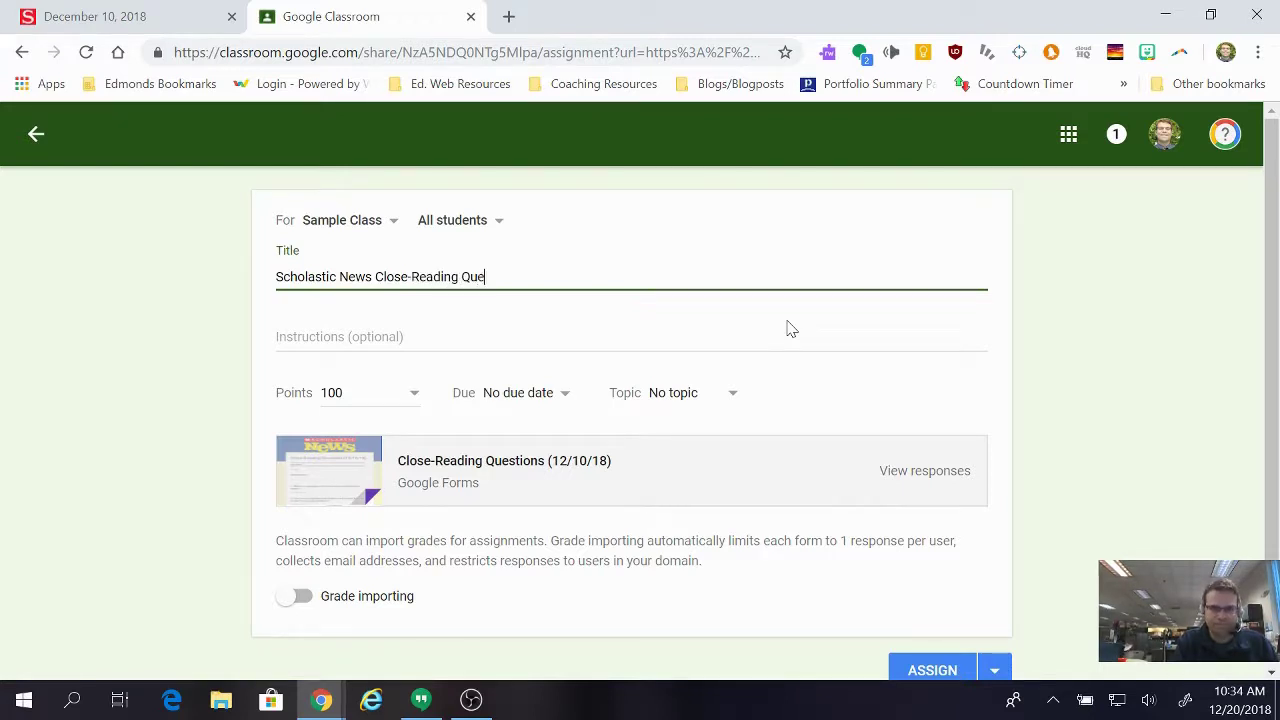
type("stions")
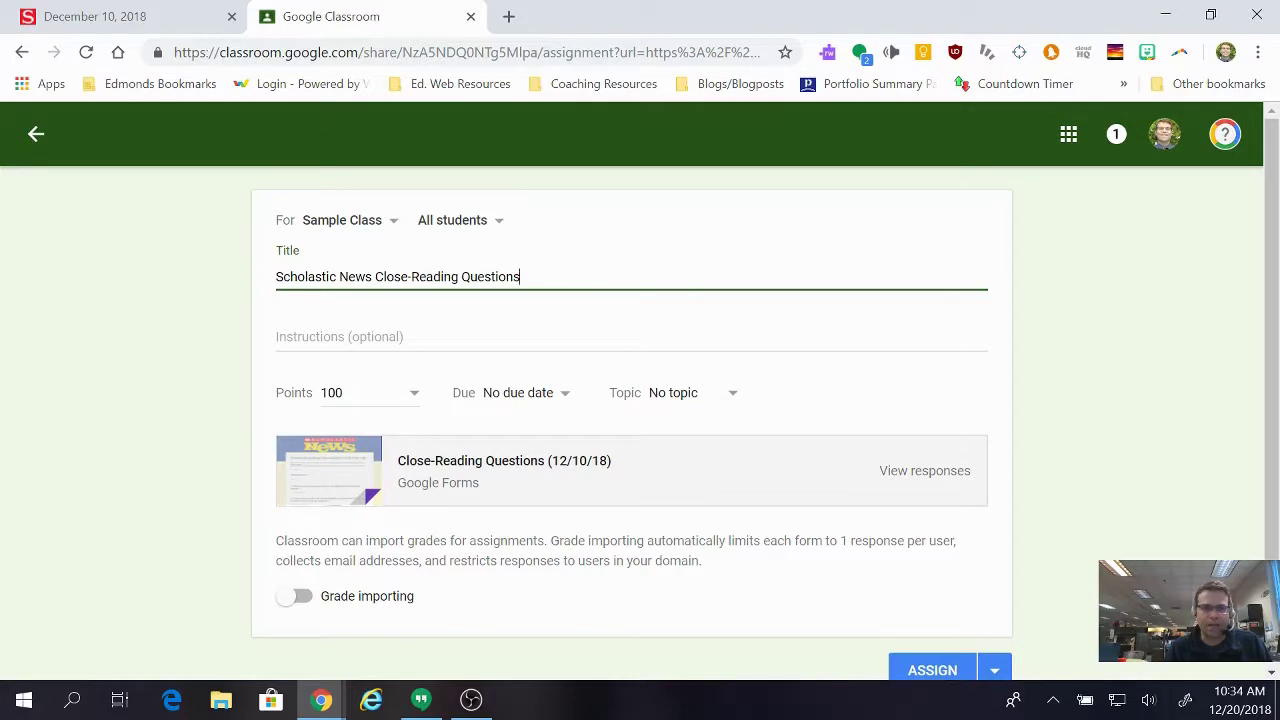
left_click(342, 392)
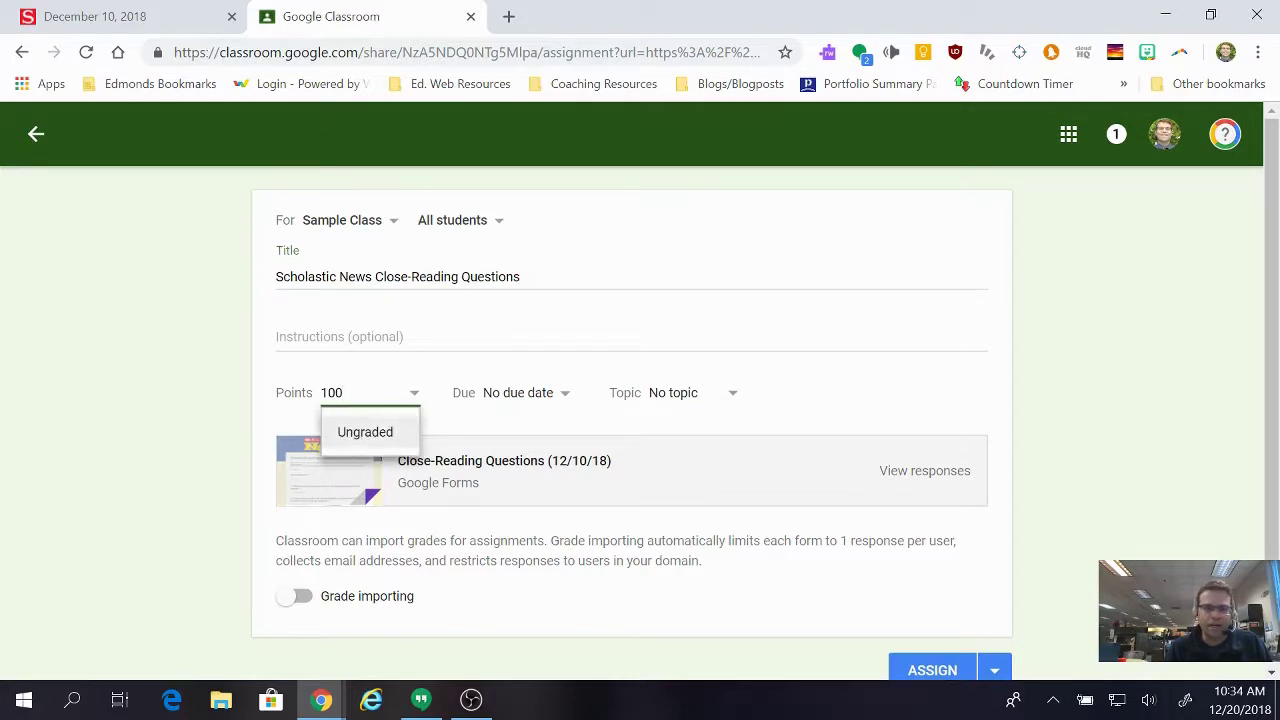
key("BackSpace")
key("BackSpace")
key("BackSpace")
type("4")
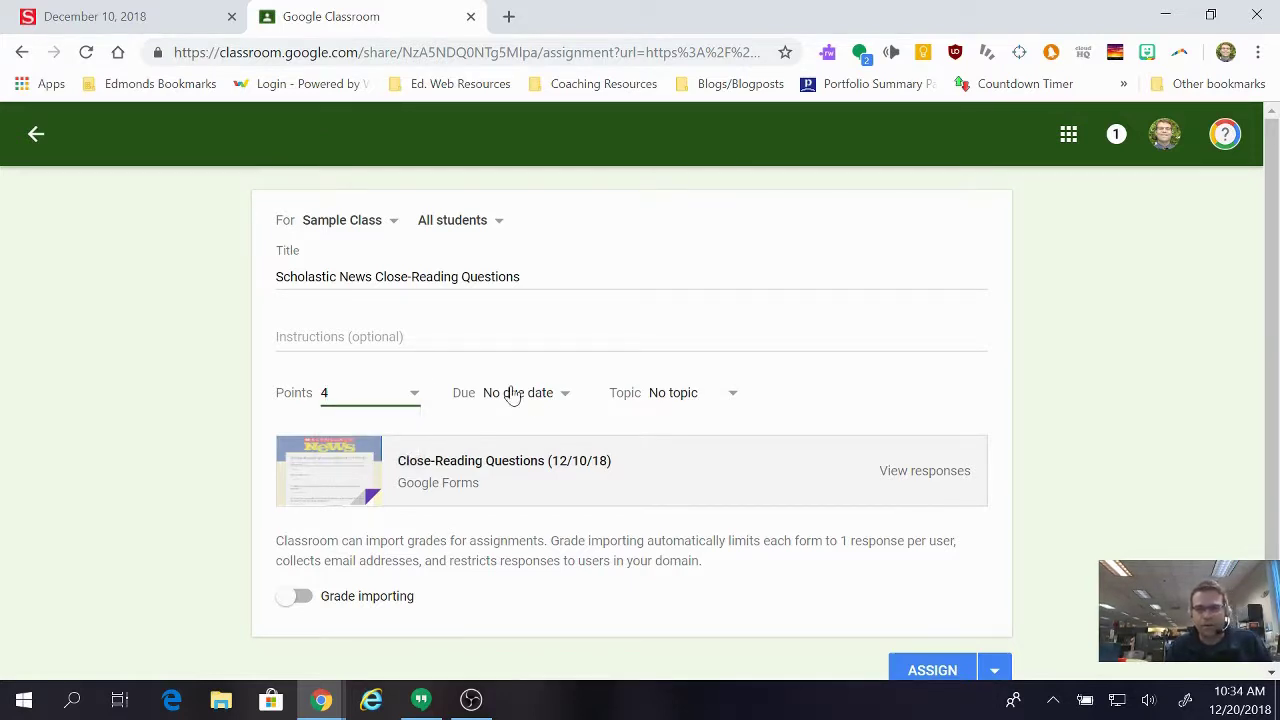
Keep No due date and file the assignment under the Reading topic.
left_click(566, 398)
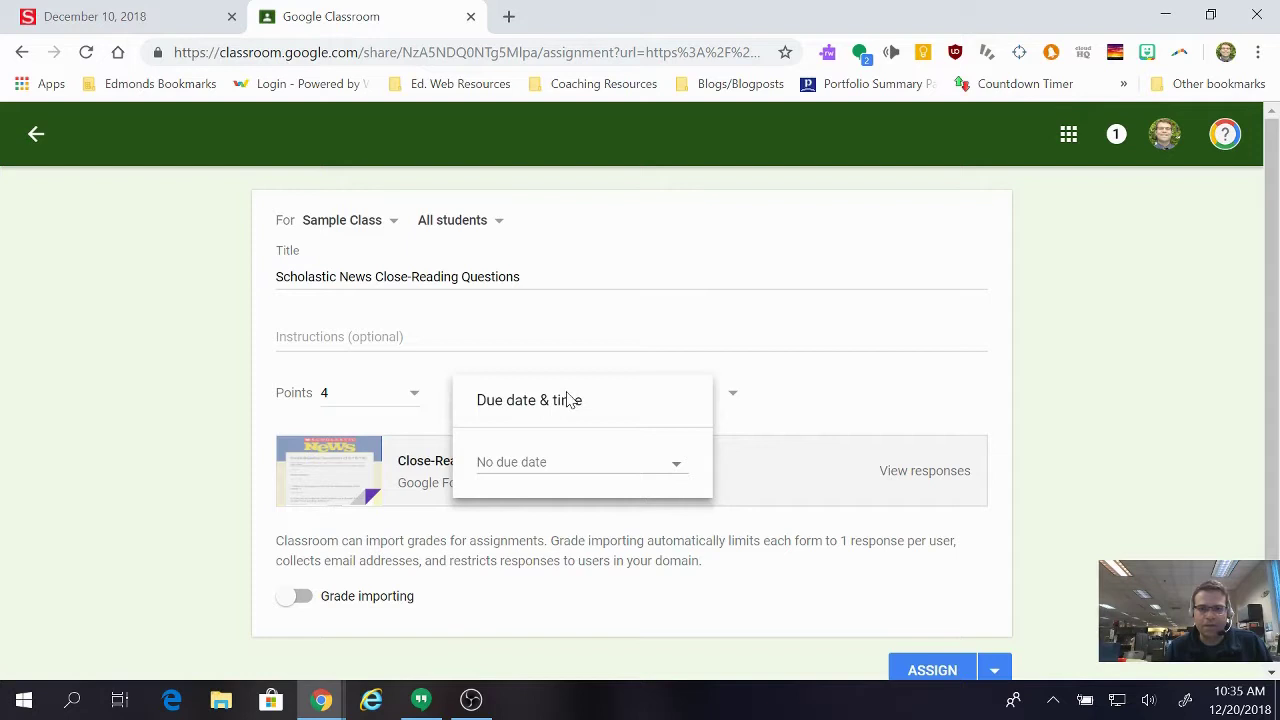
left_click(578, 362)
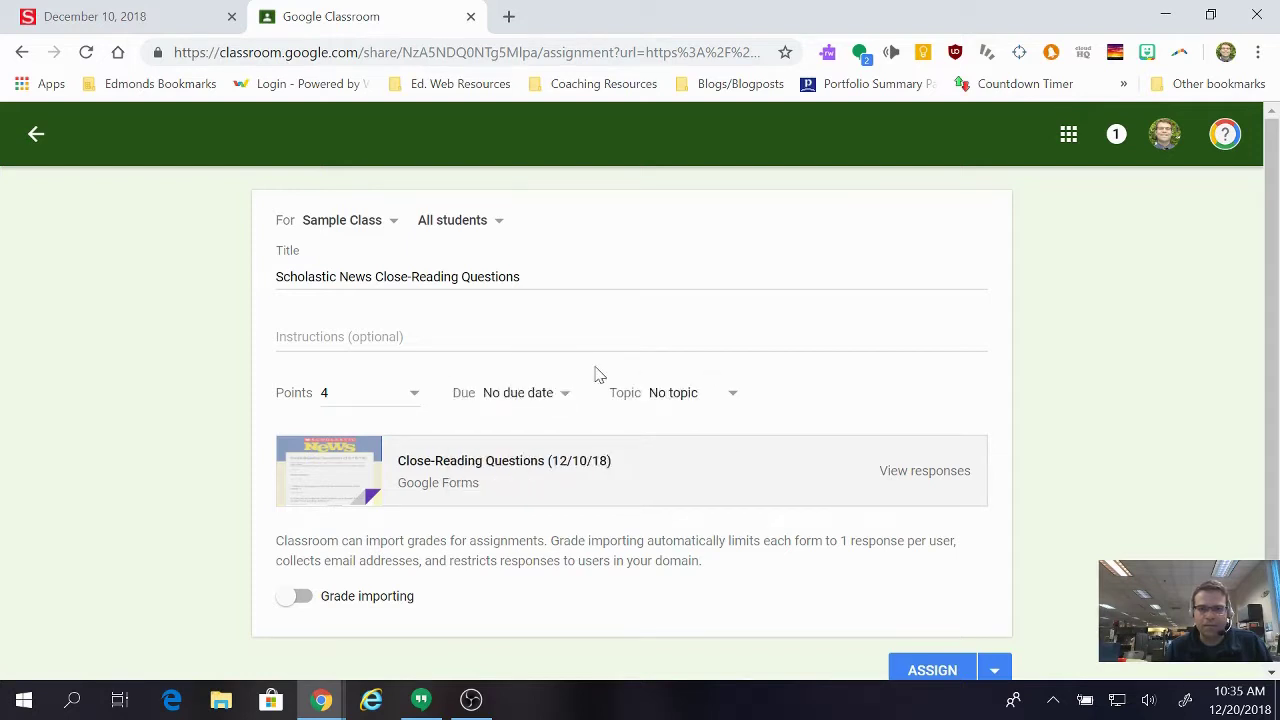
left_click(733, 400)
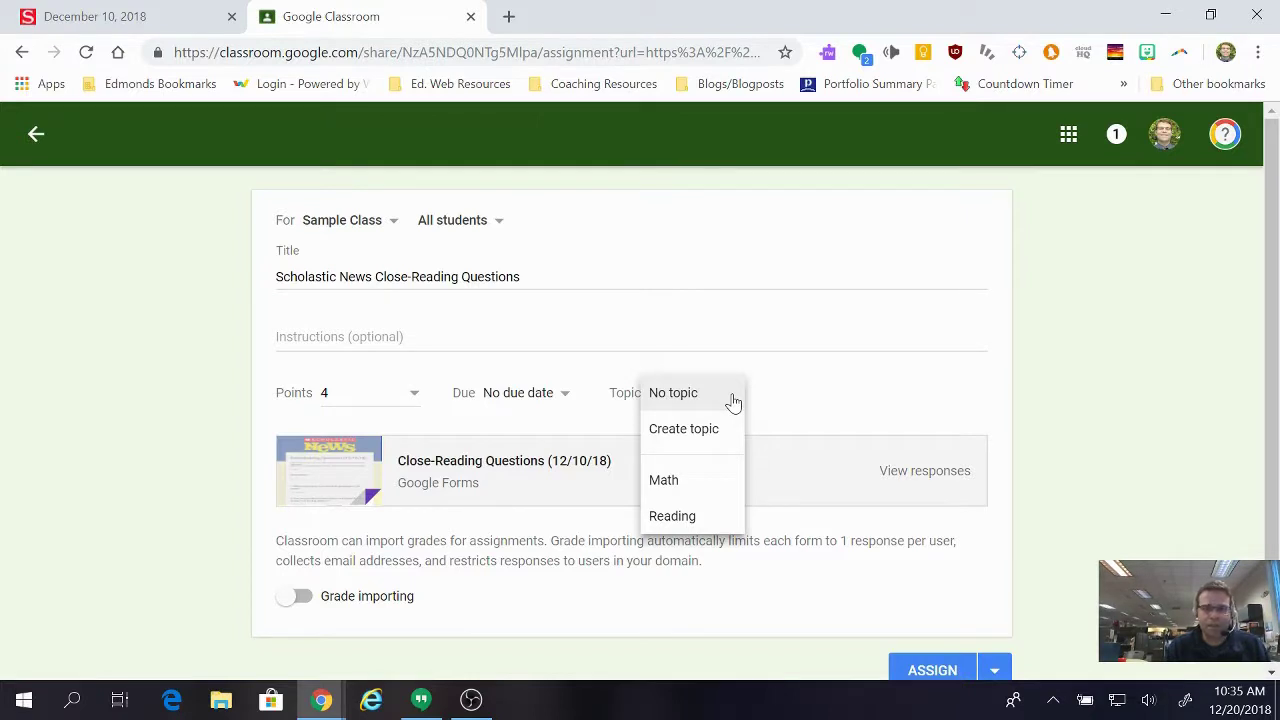
key("Down")
key("Down")
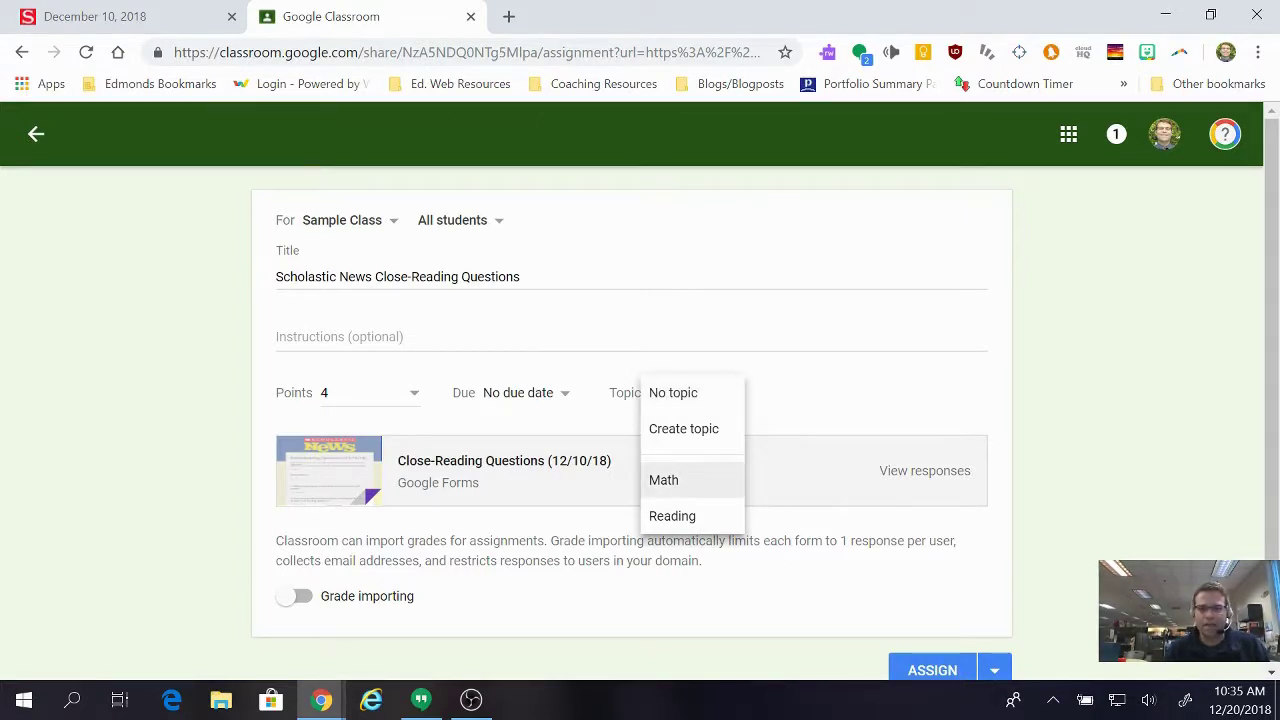
left_click(685, 521)
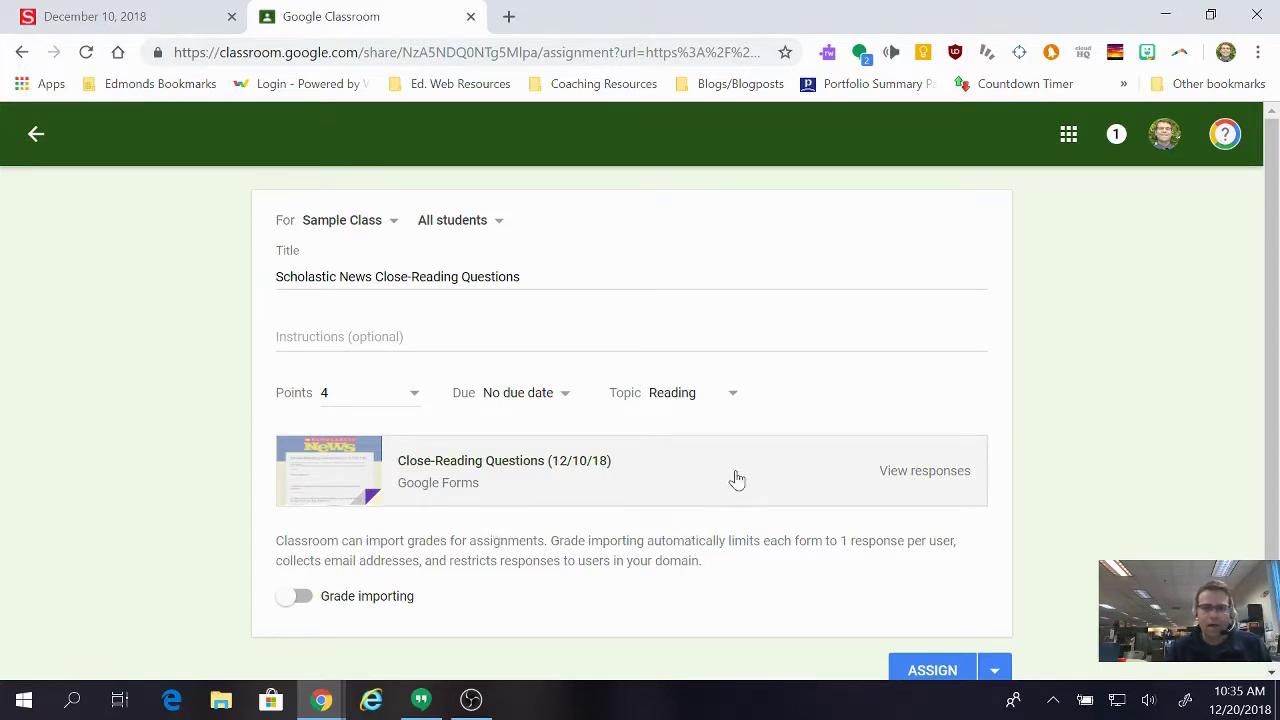
scroll(740, 478, "down", 1)
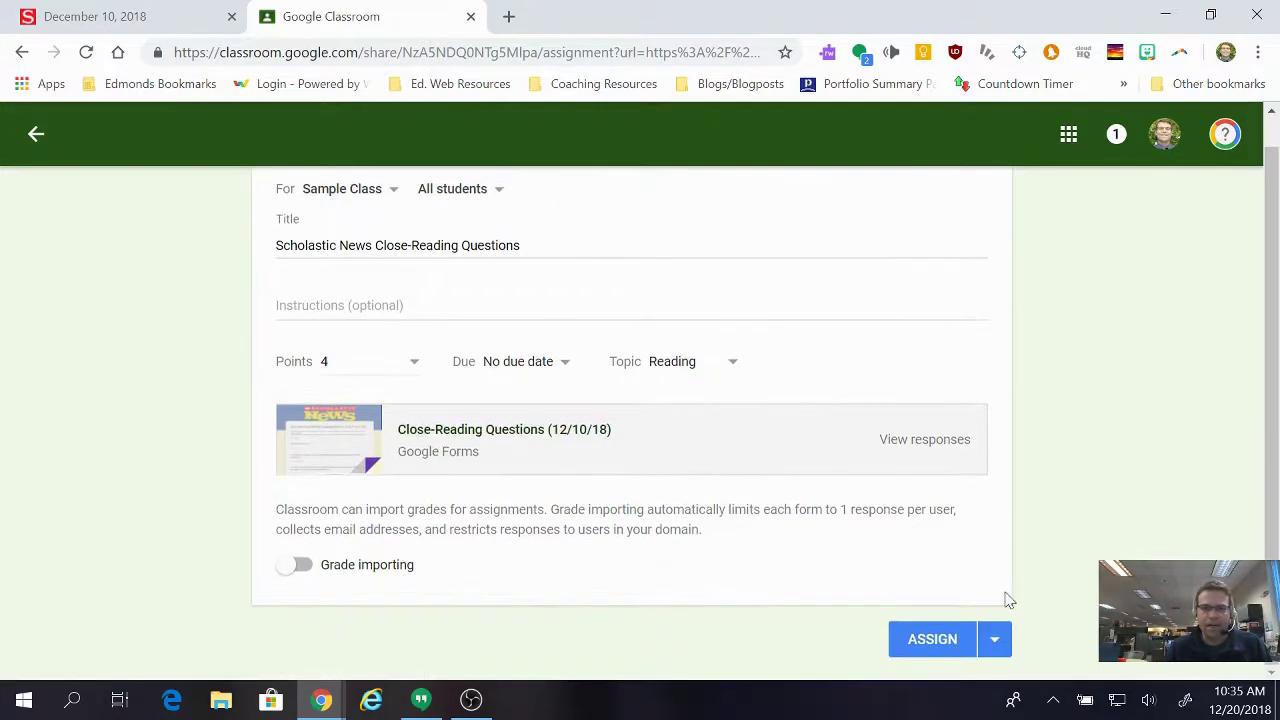
Assign Scholastic News Close-Reading Questions, then expand its card in the Sample Class stream.
left_click(928, 646)
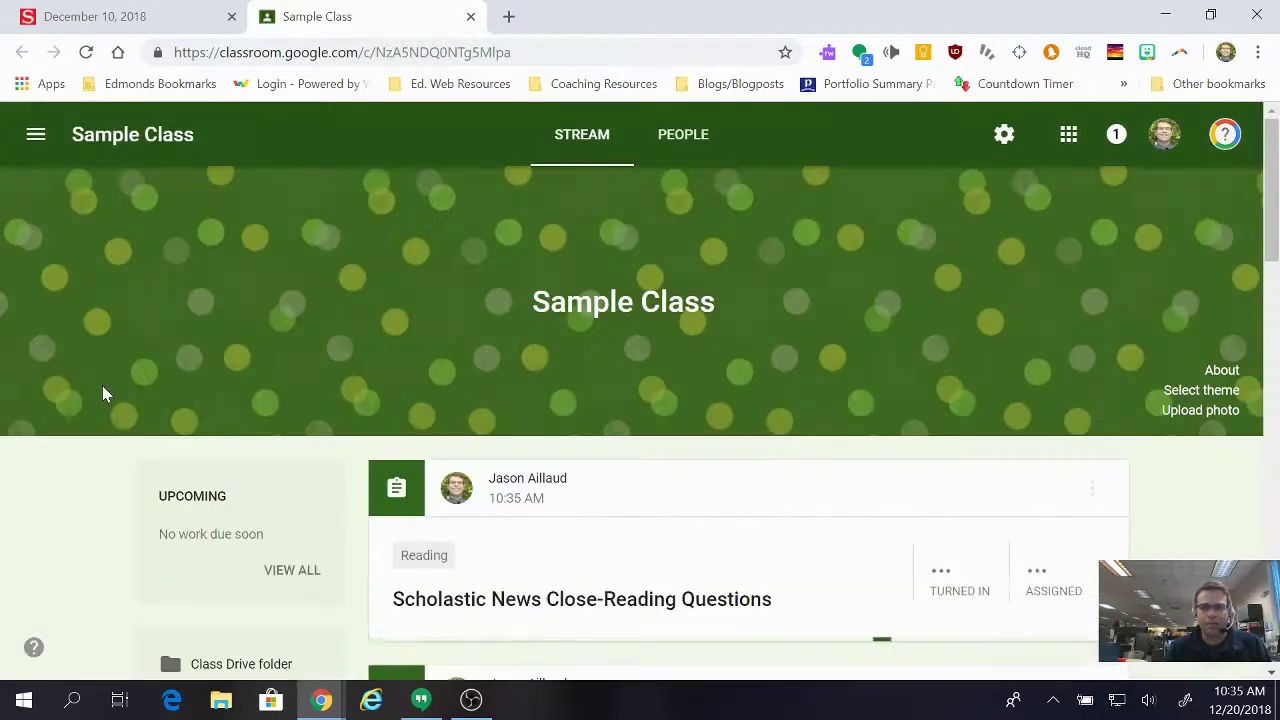
scroll(205, 342, "down", 3)
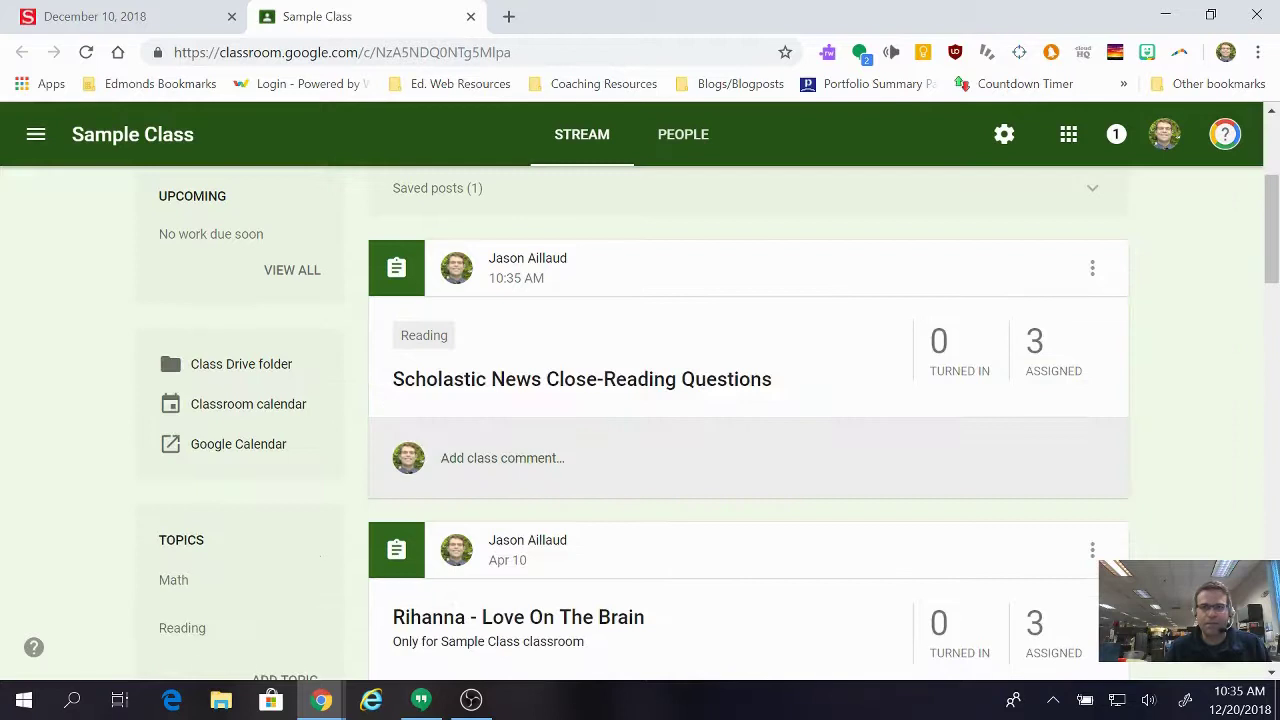
left_click(628, 417)
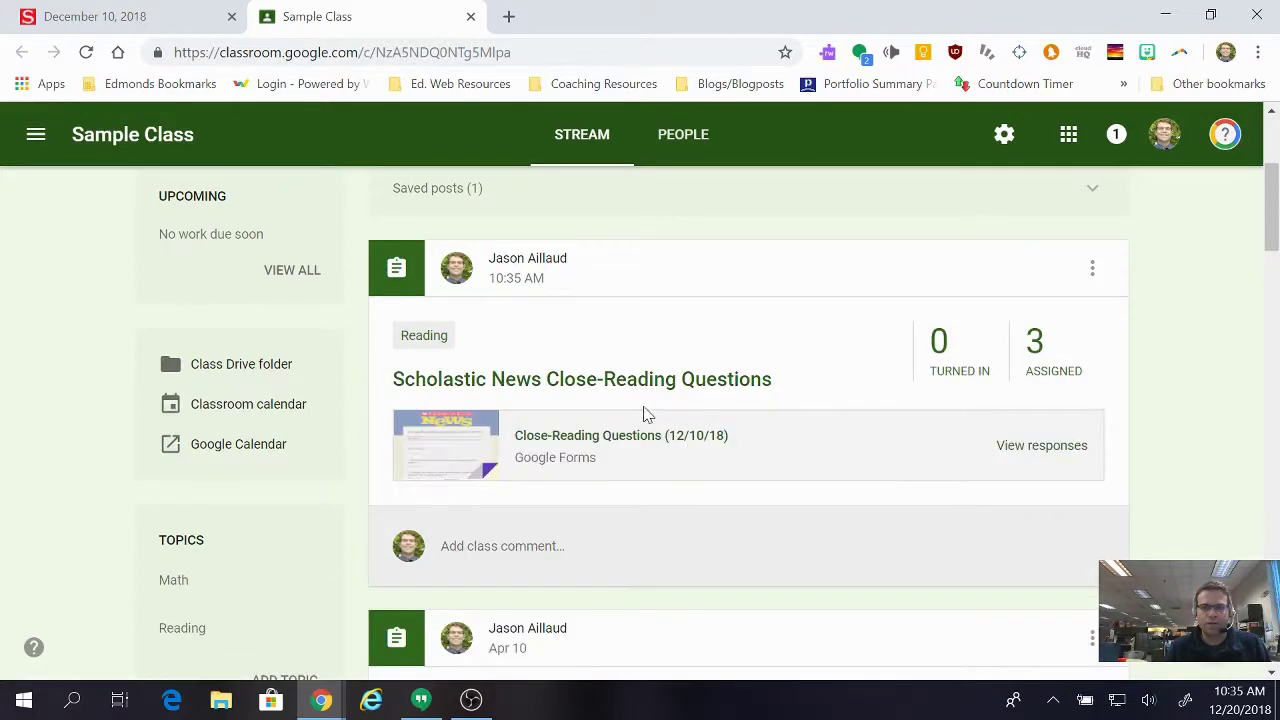